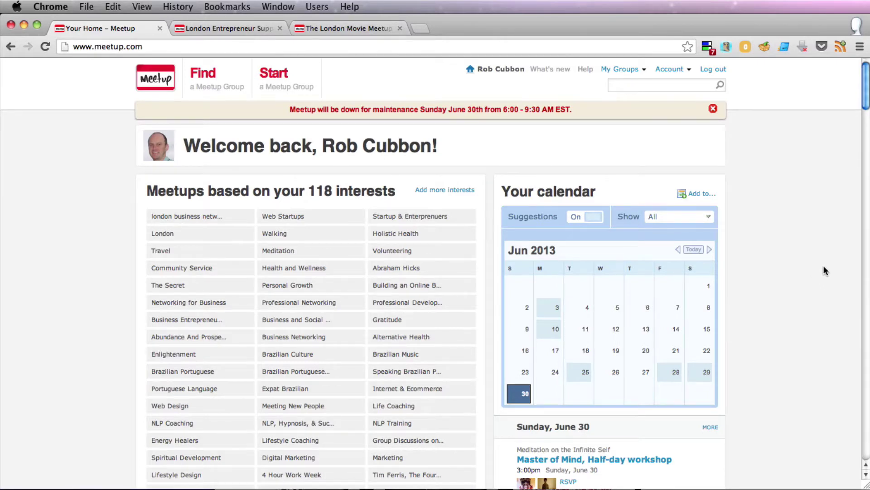
- Start a new Meetup group from the top navigation of the member home page
{"action": "left_click", "coordinate": [262, 80]}
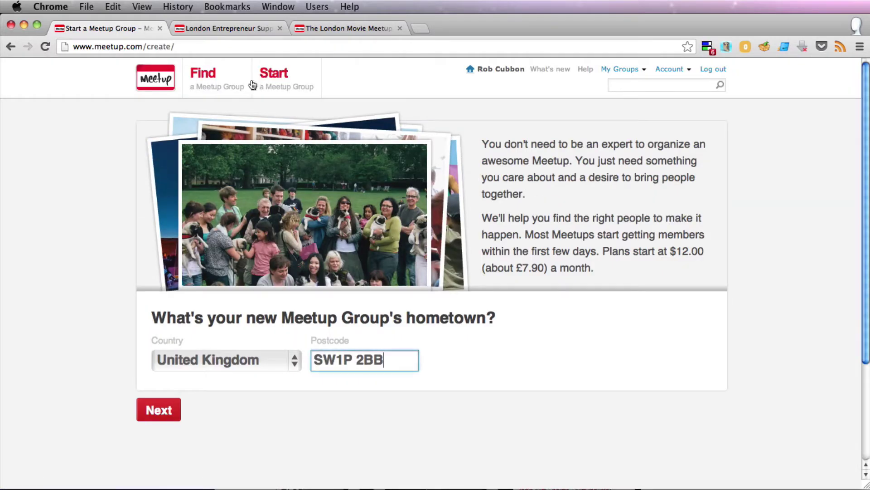
{"action": "scroll", "coordinate": [123, 235], "scroll_direction": "down", "scroll_amount": 3}
{"action": "scroll", "coordinate": [123, 236], "scroll_direction": "up", "scroll_amount": 3}
- Switch to the London Entrepreneur Support group page and bring up its Group tools
{"action": "left_click", "coordinate": [220, 28]}
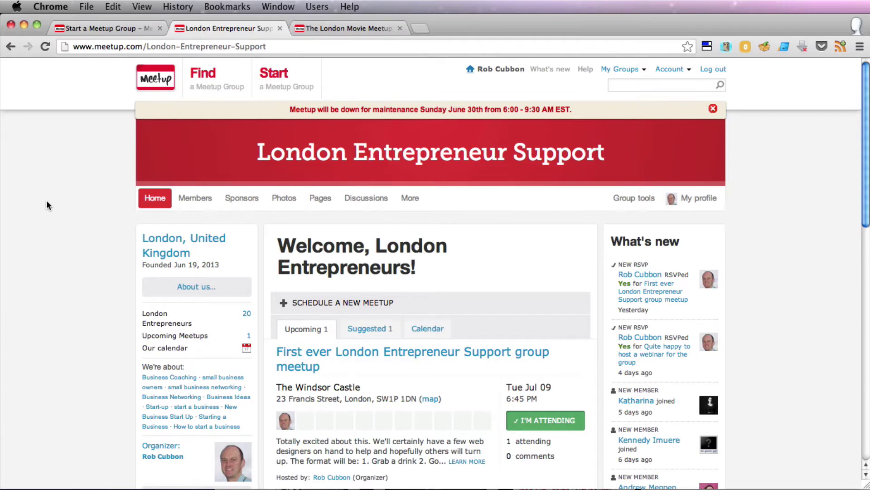
{"action": "left_click", "coordinate": [638, 206]}
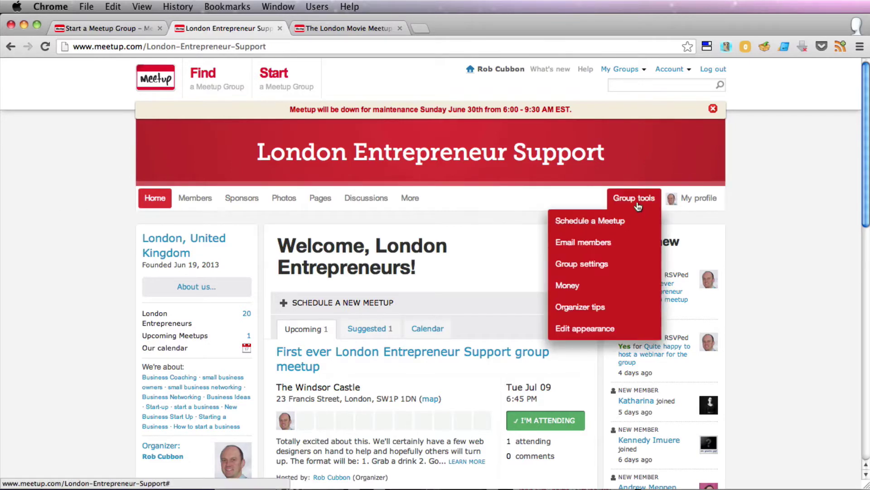
- Enter Edit appearance mode and show the Banner image upload option (960px by 150px)
{"action": "left_click", "coordinate": [635, 332]}
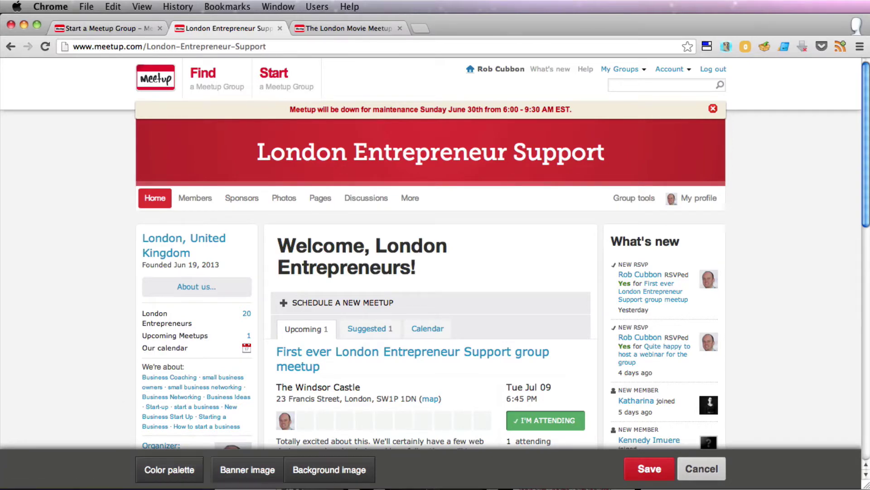
{"action": "left_click", "coordinate": [260, 474]}
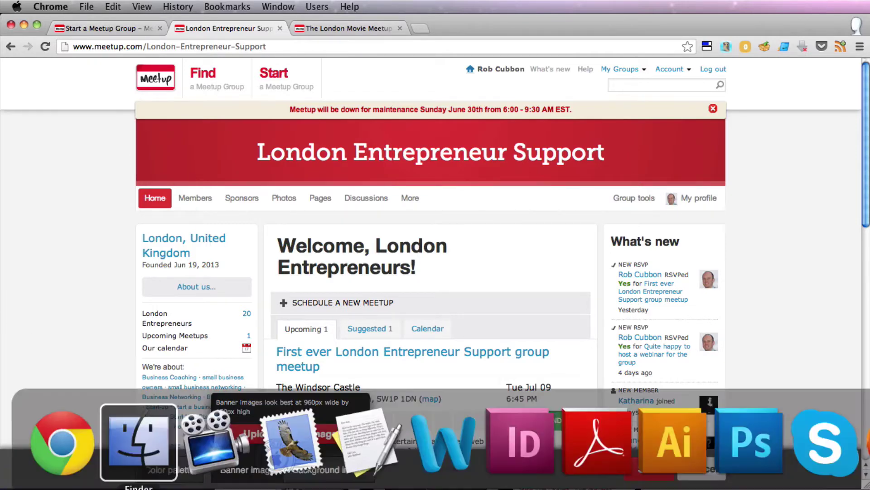
- Check header.psd in Photoshop, then upload the London skyline header image as the group banner
{"action": "key", "text": "super+Tab"}
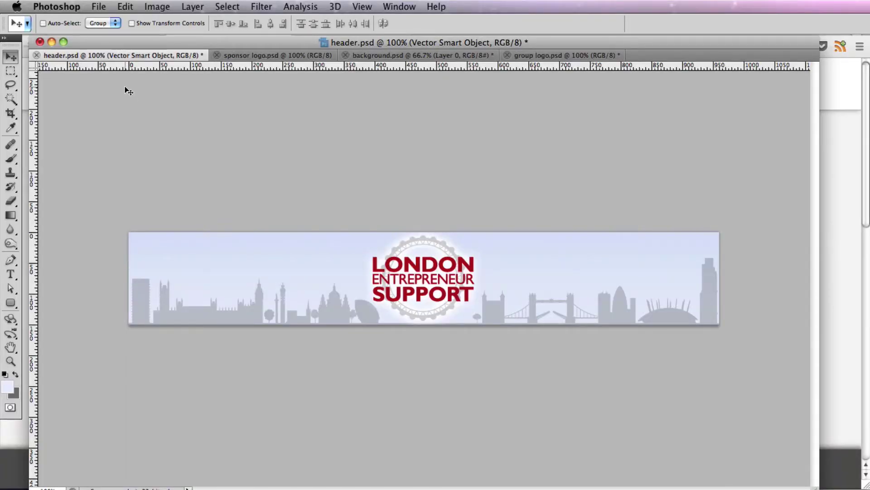
{"action": "key", "text": "super+Tab"}
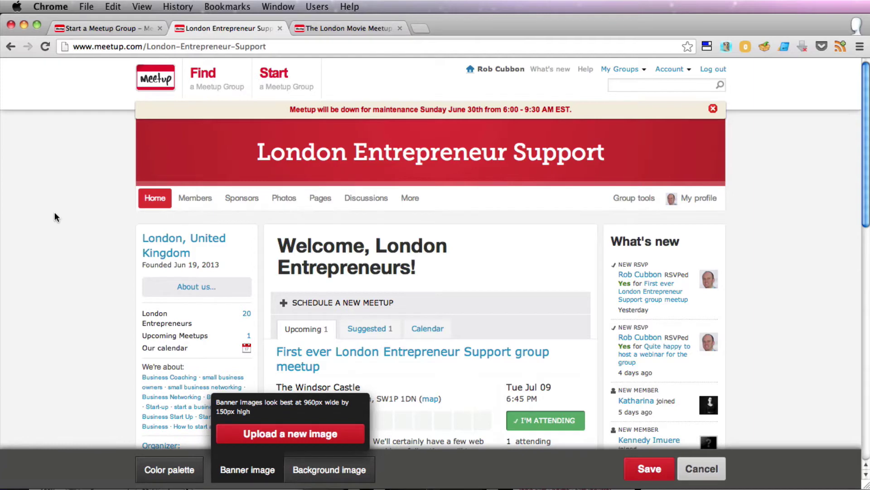
{"action": "left_click", "coordinate": [269, 434]}
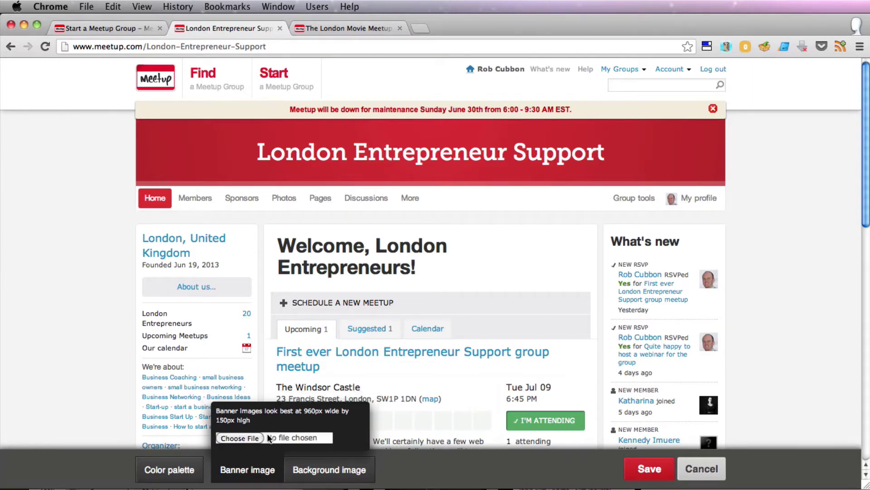
{"action": "left_click", "coordinate": [240, 438]}
{"action": "double_click", "coordinate": [234, 134]}
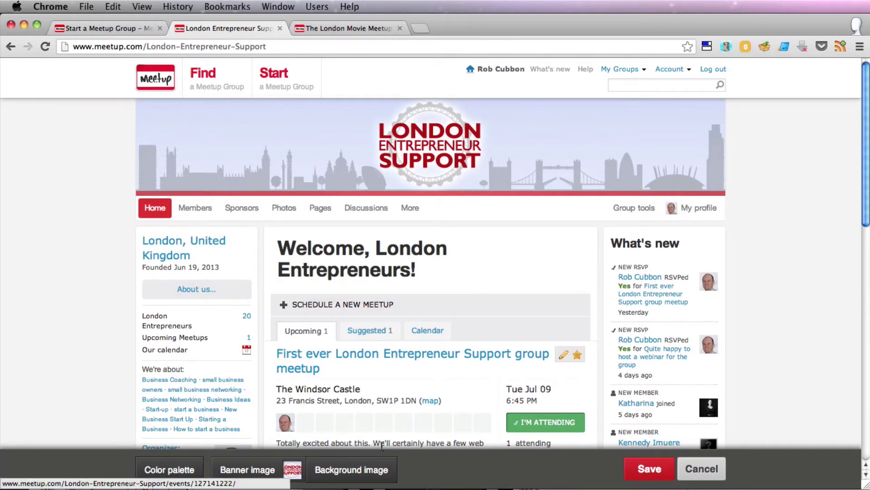
{"action": "left_click", "coordinate": [377, 28]}
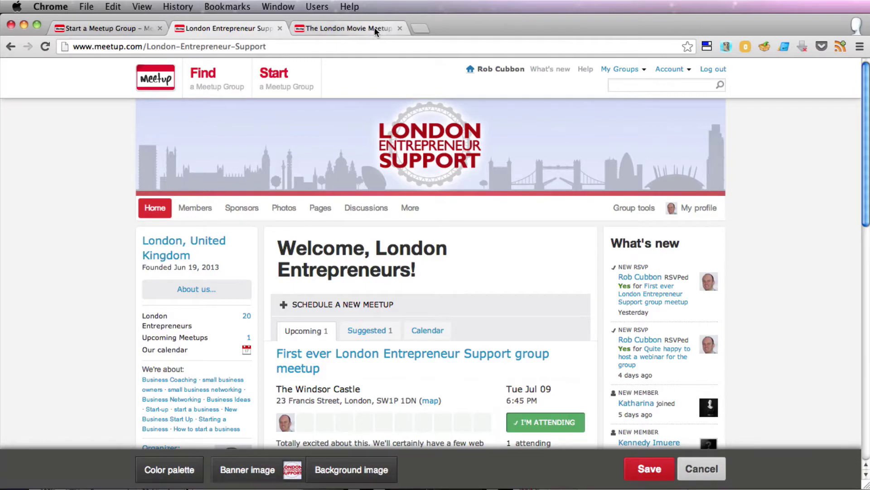
- Look over The London Movie Meetup page background, then bring up background.psd in Photoshop
{"action": "scroll", "coordinate": [55, 344], "scroll_direction": "down", "scroll_amount": 3}
{"action": "scroll", "coordinate": [55, 344], "scroll_direction": "down", "scroll_amount": 5}
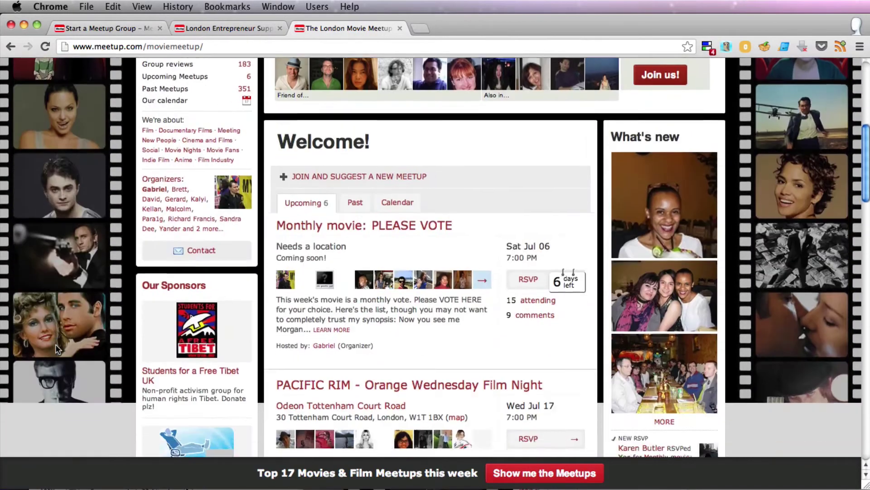
{"action": "scroll", "coordinate": [53, 340], "scroll_direction": "up", "scroll_amount": 10}
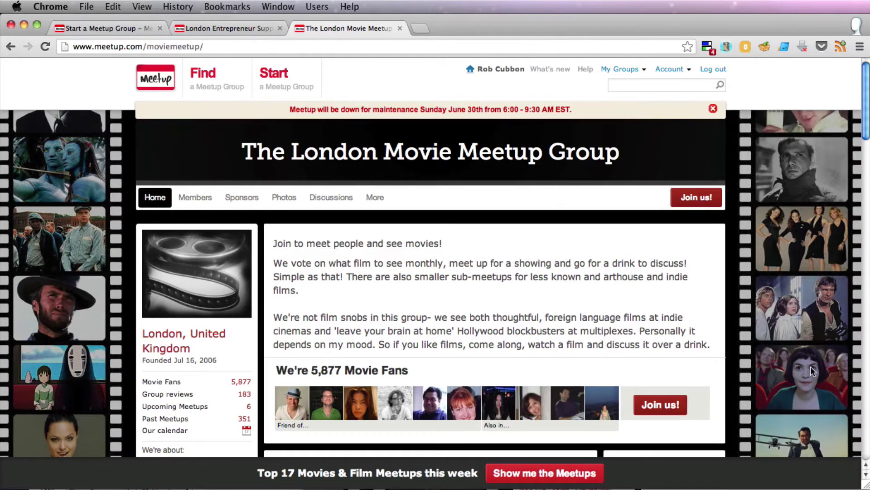
{"action": "left_click", "coordinate": [213, 27]}
{"action": "key", "text": "super+Tab"}
{"action": "key", "text": "ctrl+Tab"}
{"action": "key", "text": "ctrl+Tab"}
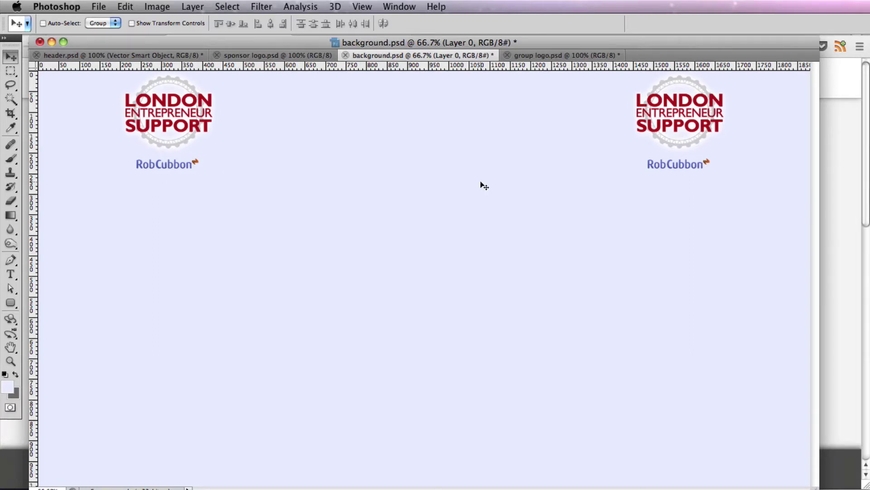
- Upload background.jpg as the page background and centre it so the logos flank both sides
{"action": "left_click", "coordinate": [842, 249]}
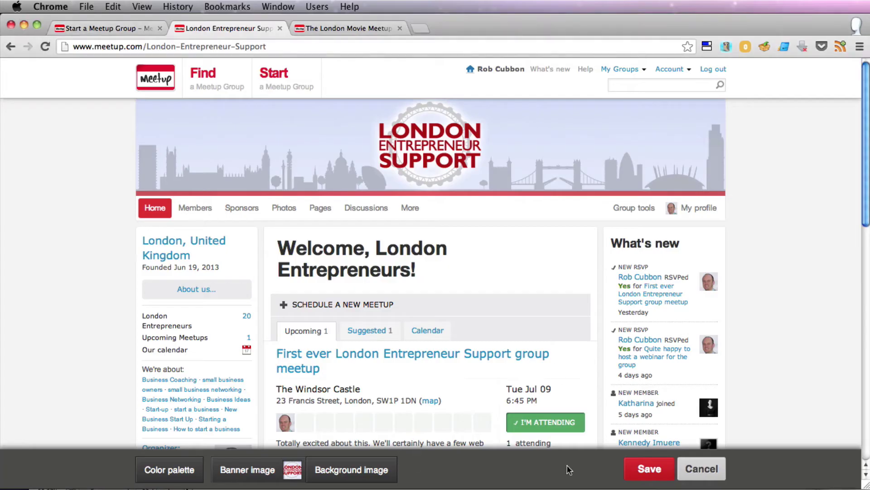
{"action": "left_click", "coordinate": [339, 471]}
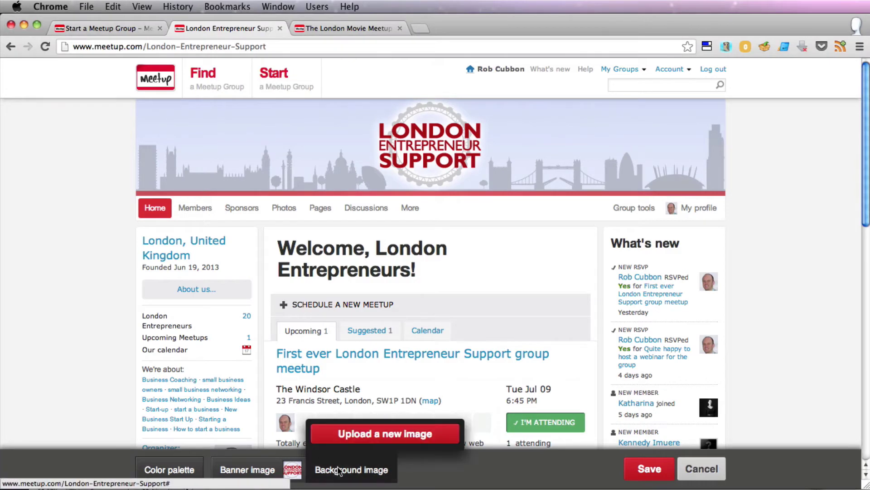
{"action": "left_click", "coordinate": [365, 434]}
{"action": "left_click", "coordinate": [334, 435]}
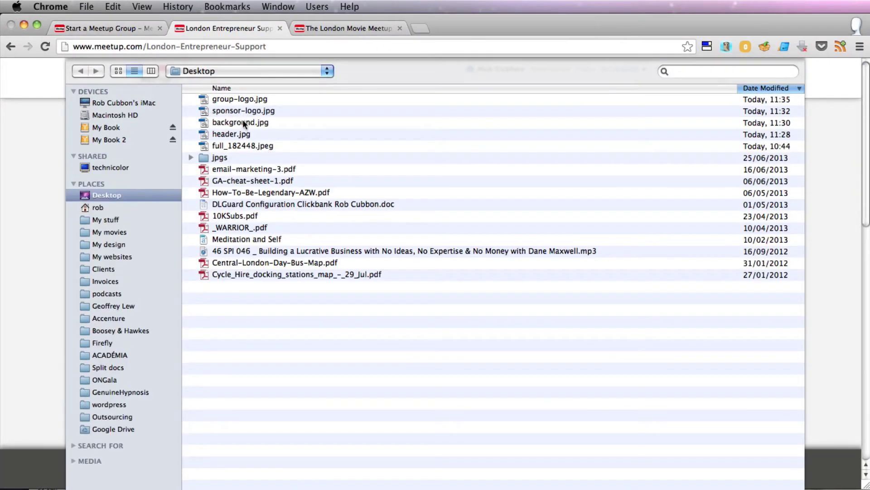
{"action": "left_click", "coordinate": [243, 121]}
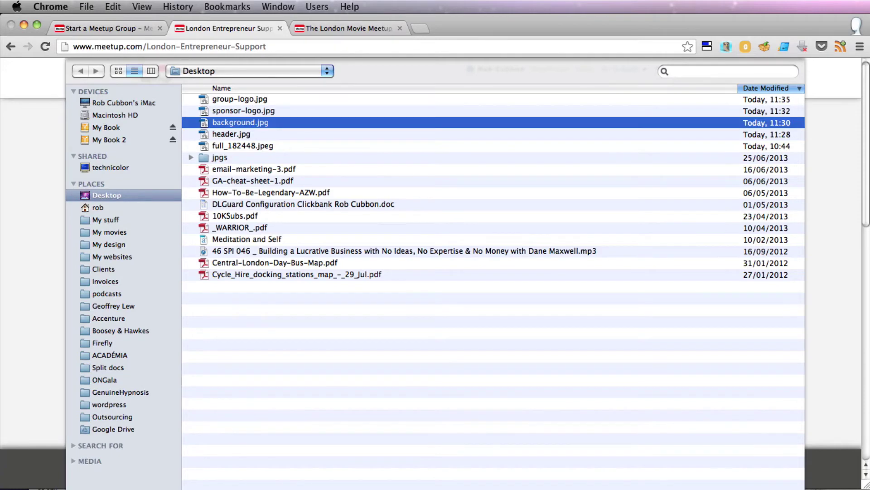
{"action": "double_click", "coordinate": [244, 122]}
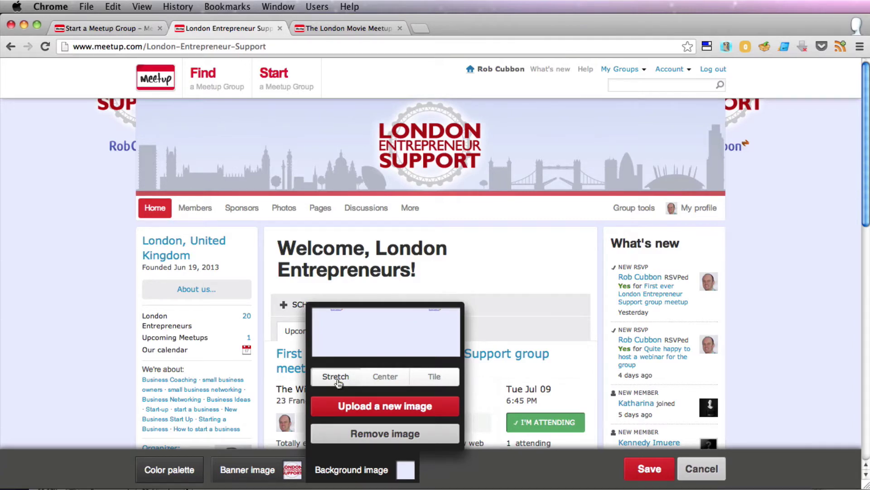
{"action": "left_click", "coordinate": [383, 381]}
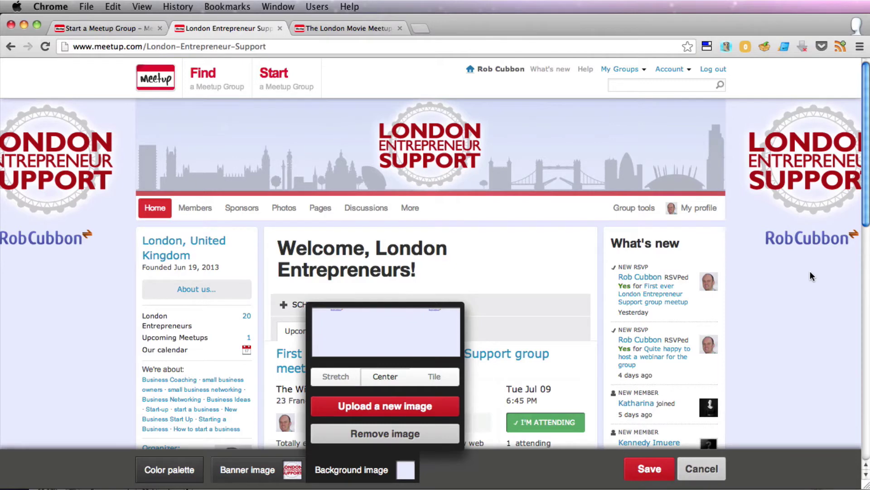
{"action": "mouse_move", "coordinate": [706, 334]}
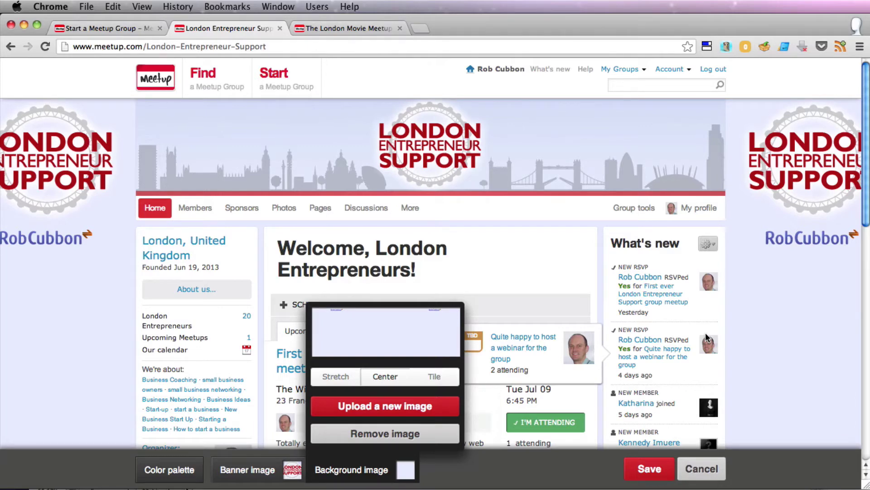
{"action": "left_click", "coordinate": [68, 363]}
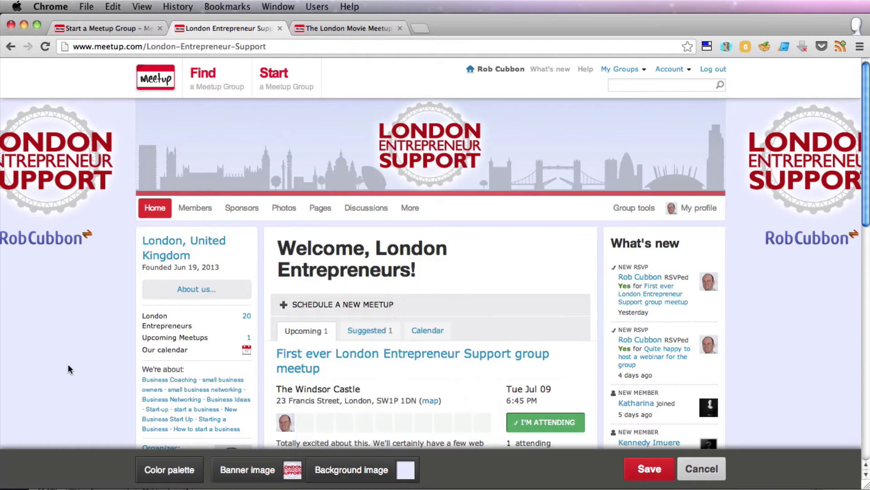
- Show the Color palette swatches and switch to custom colours for banner, background, links and buttons
{"action": "left_click", "coordinate": [160, 470]}
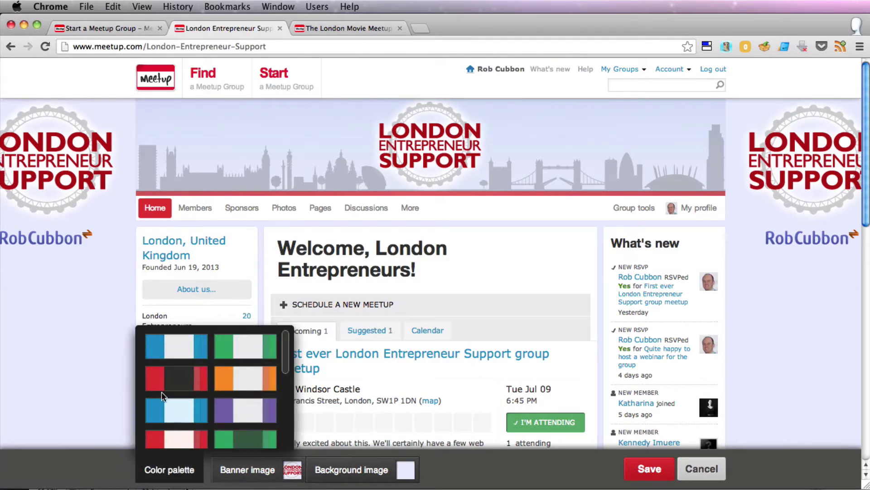
{"action": "scroll", "coordinate": [259, 399], "scroll_direction": "down", "scroll_amount": 3}
{"action": "scroll", "coordinate": [259, 399], "scroll_direction": "down", "scroll_amount": 5}
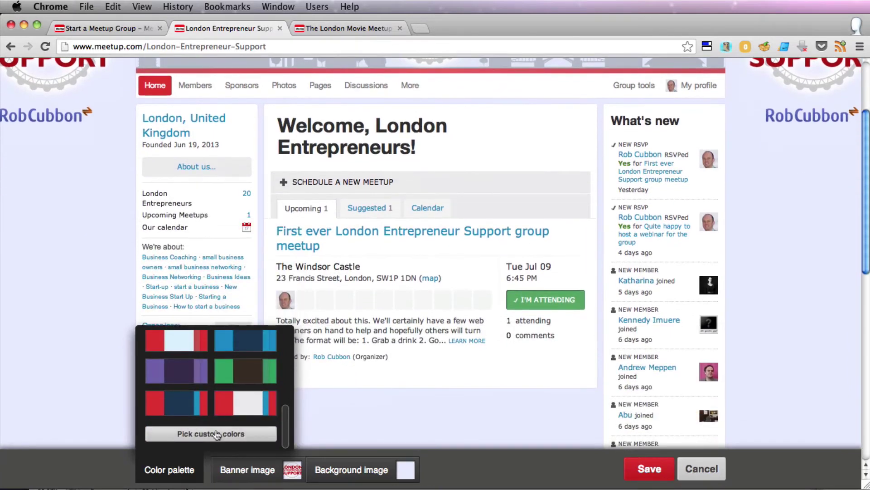
{"action": "left_click", "coordinate": [215, 434]}
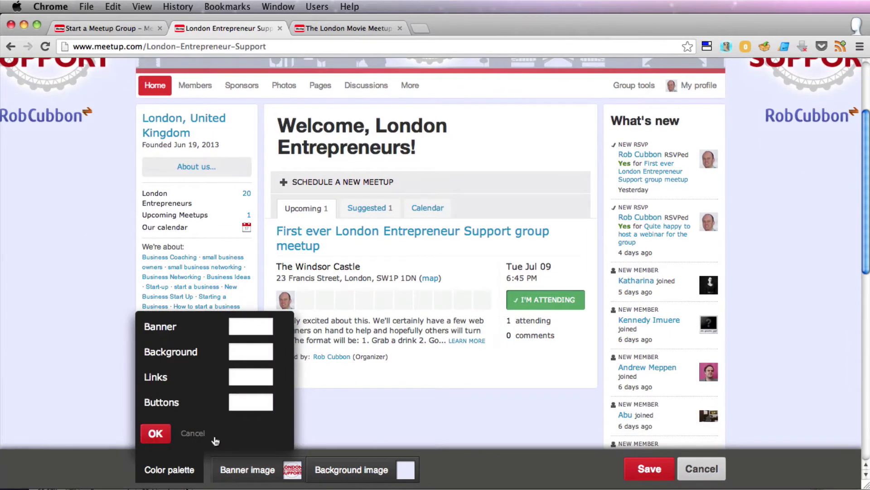
{"action": "scroll", "coordinate": [222, 385], "scroll_direction": "up", "scroll_amount": 5}
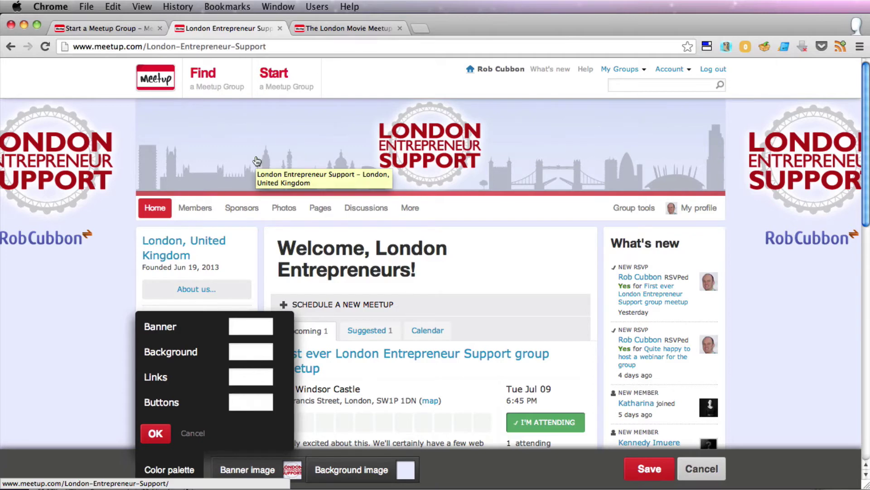
{"action": "scroll", "coordinate": [107, 323], "scroll_direction": "down", "scroll_amount": 10}
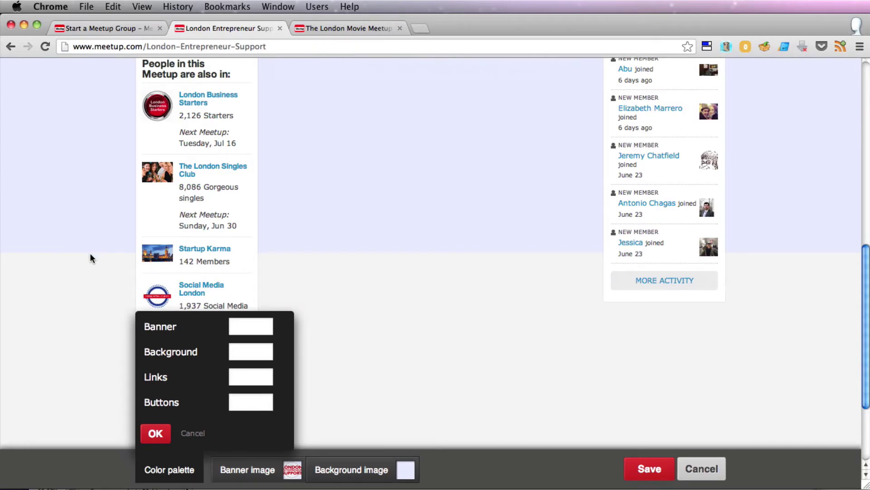
{"action": "scroll", "coordinate": [98, 290], "scroll_direction": "up", "scroll_amount": 2}
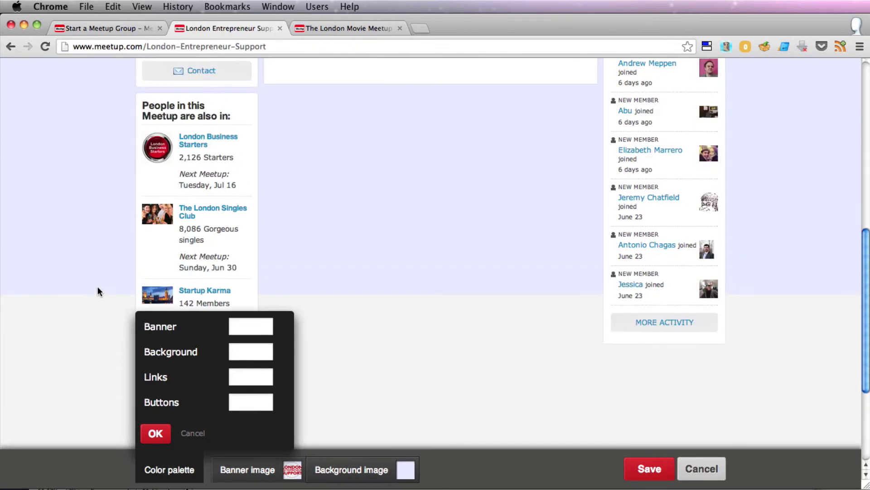
- Eyedrop the background's pale lavender in Photoshop and copy its hex code ebeeff
{"action": "key", "text": "super+Tab"}
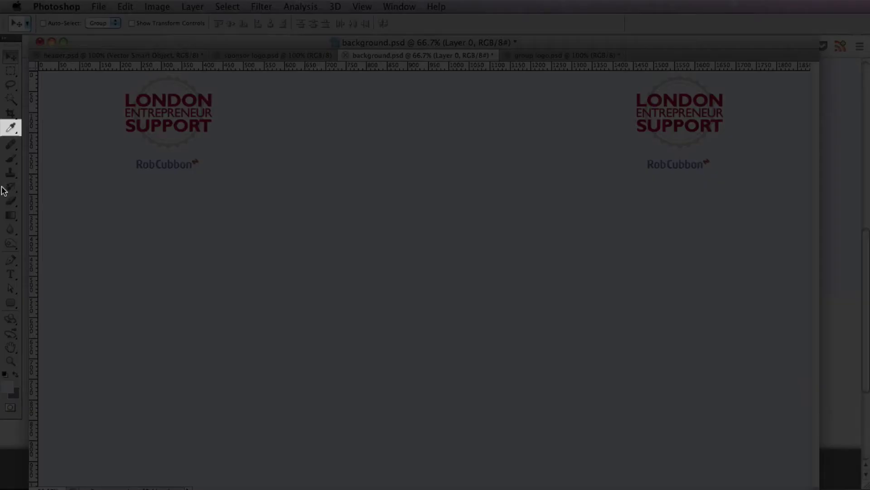
{"action": "left_click", "coordinate": [10, 127]}
{"action": "left_click", "coordinate": [8, 387]}
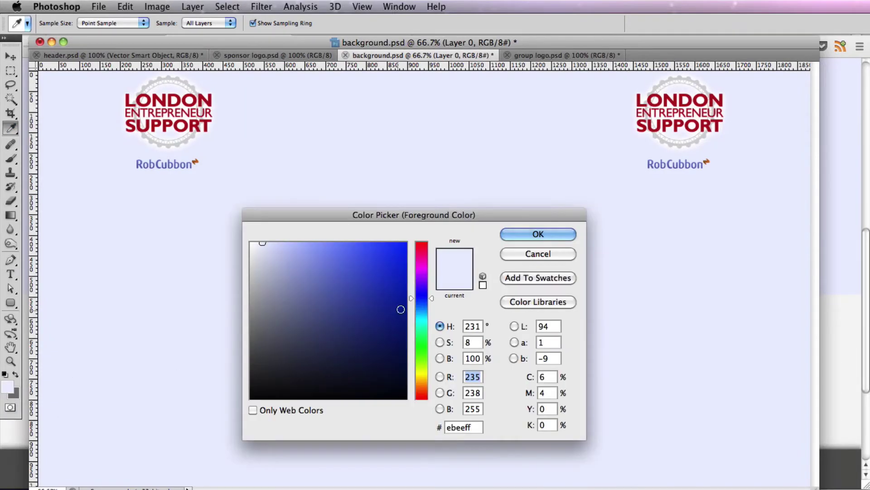
{"action": "double_click", "coordinate": [458, 428]}
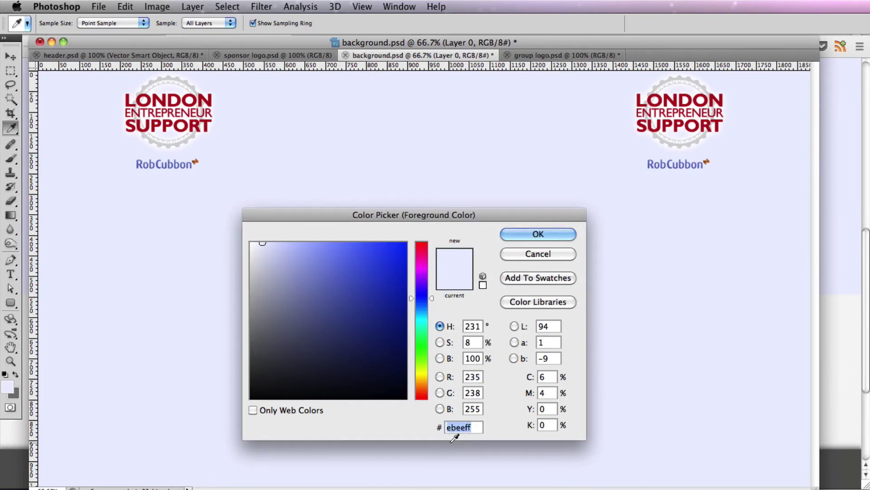
{"action": "key", "text": "super+c"}
{"action": "key", "text": "super+Tab"}
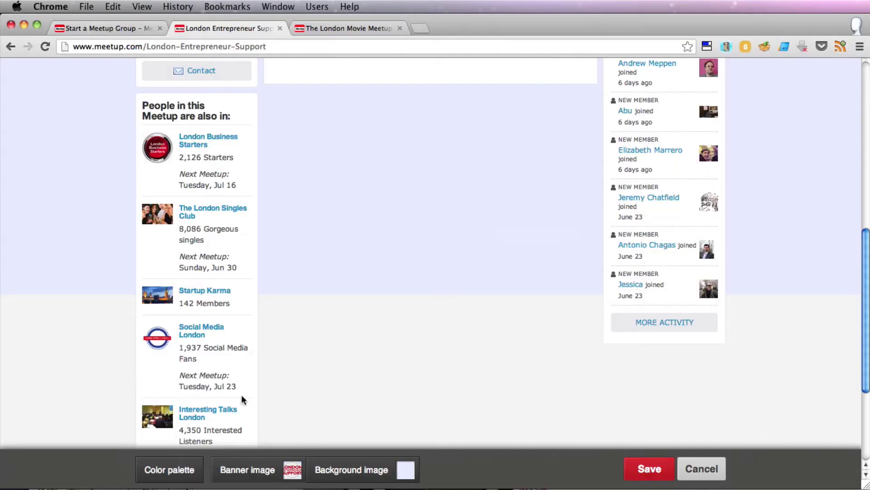
- Paste #ebeeff as the custom palette's Background colour
{"action": "left_click", "coordinate": [234, 470]}
{"action": "left_click", "coordinate": [220, 383]}
{"action": "left_click", "coordinate": [244, 351]}
{"action": "key", "text": "super+v"}
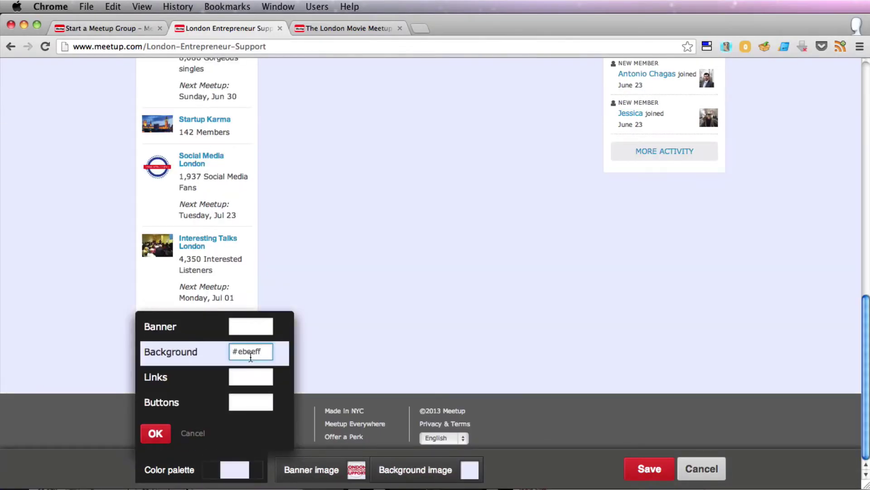
- Sample the logo red b31117 in Photoshop and apply it as the Links colour
{"action": "left_click", "coordinate": [243, 379]}
{"action": "key", "text": "super+Tab"}
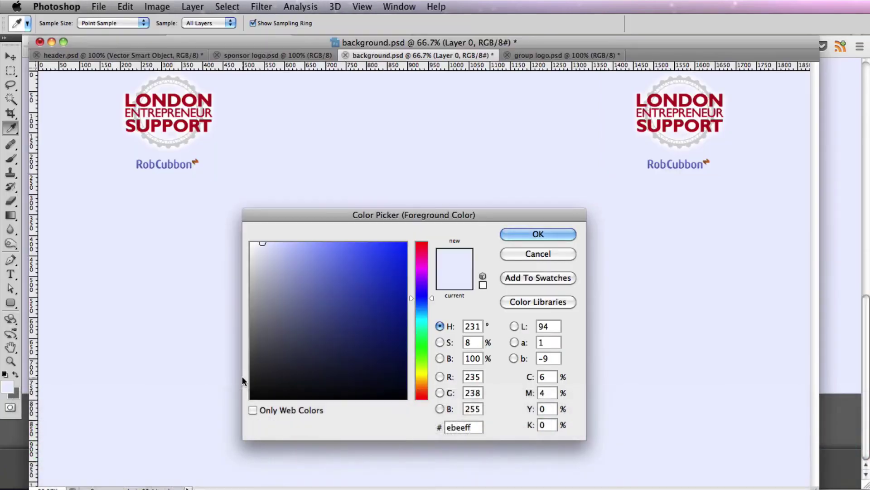
{"action": "key", "text": "Return"}
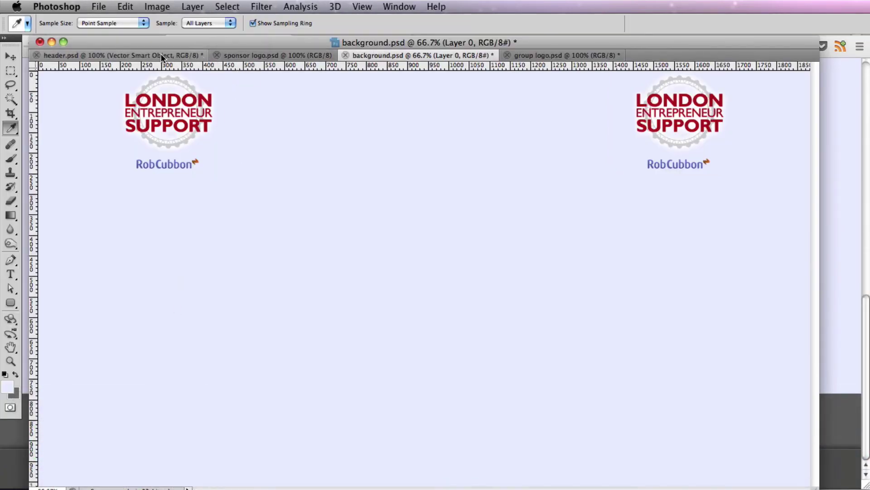
{"action": "left_click", "coordinate": [534, 55]}
{"action": "left_click", "coordinate": [388, 252]}
{"action": "left_click", "coordinate": [7, 386]}
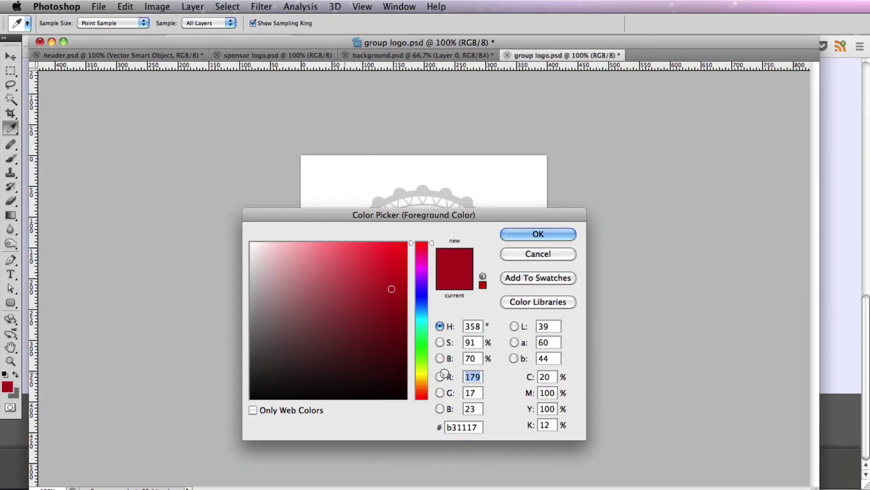
{"action": "left_click", "coordinate": [463, 427]}
{"action": "left_click", "coordinate": [531, 233]}
{"action": "key", "text": "super+Tab"}
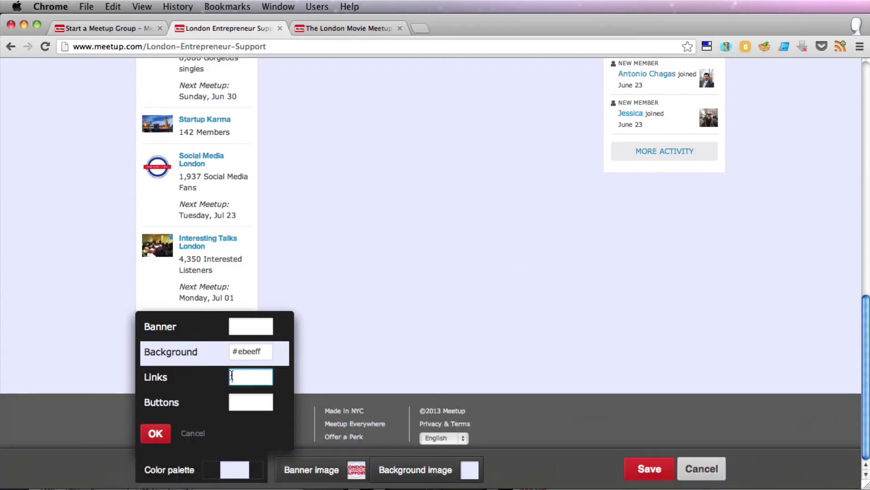
{"action": "key", "text": "super+v"}
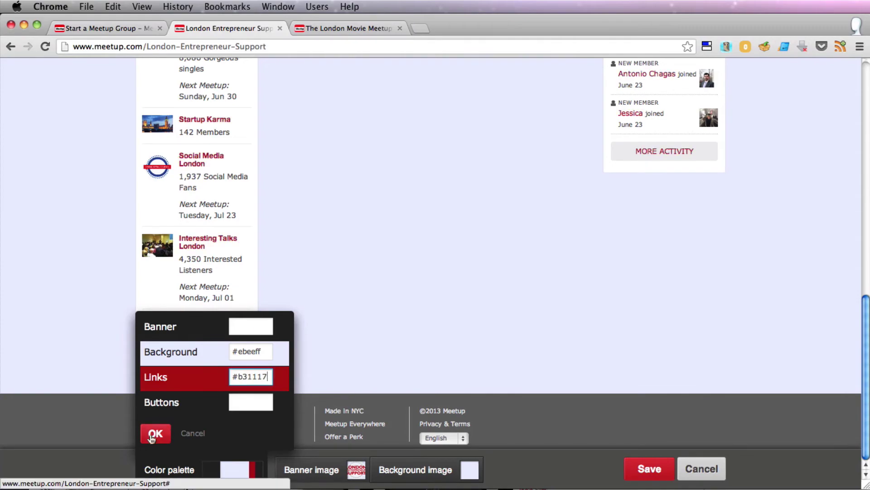
{"action": "left_click", "coordinate": [155, 433]}
- Apply the same red #b31117 as the Buttons colour
{"action": "scroll", "coordinate": [167, 293], "scroll_direction": "up", "scroll_amount": 15}
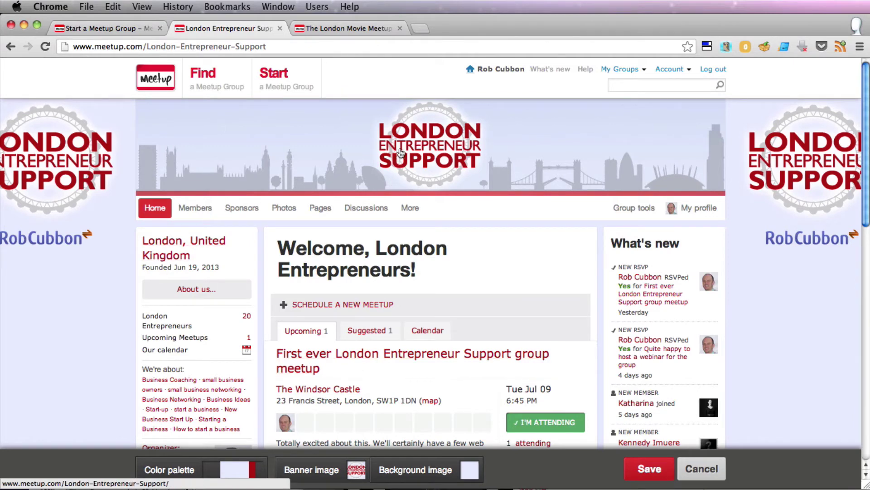
{"action": "left_click", "coordinate": [254, 403]}
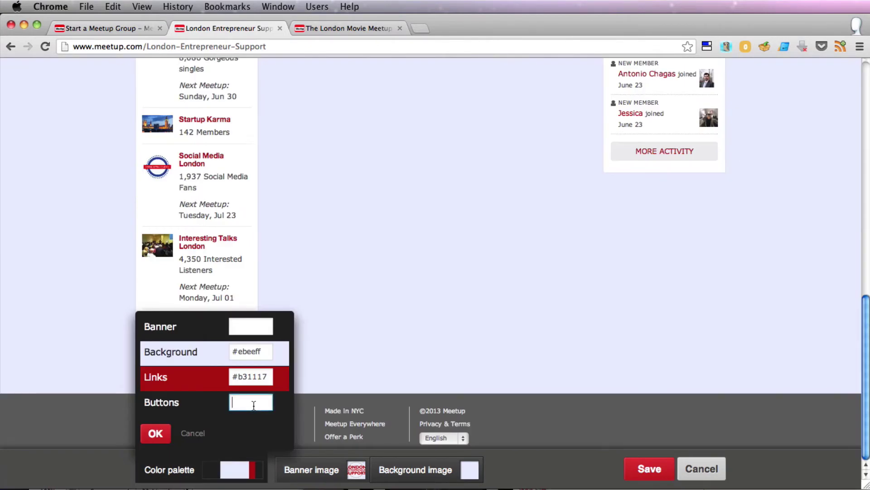
{"action": "key", "text": "ctrl+v"}
{"action": "left_click", "coordinate": [156, 433]}
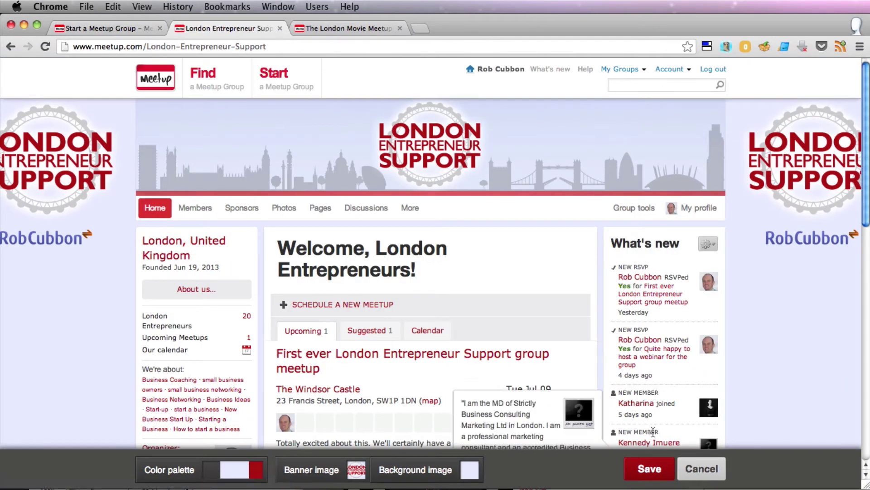
- Save the customised look, then open the group description editor and scroll toward Meetup Group photo
{"action": "left_click", "coordinate": [649, 476]}
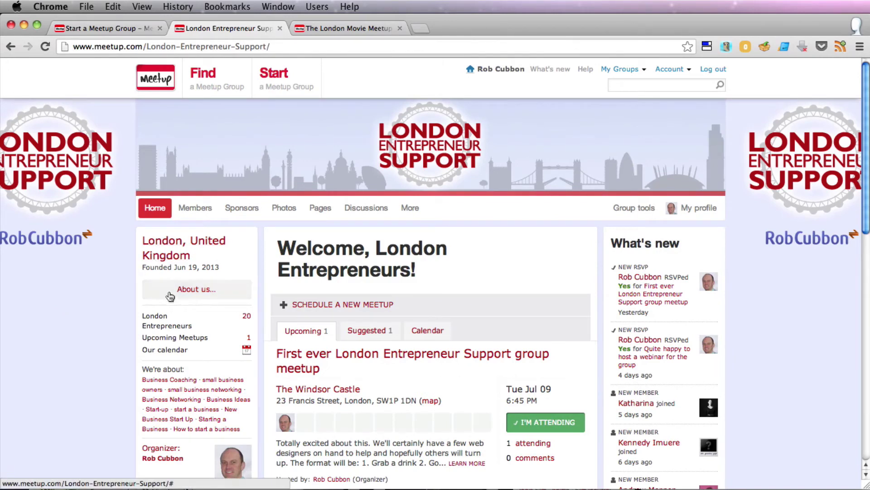
{"action": "left_click", "coordinate": [186, 293]}
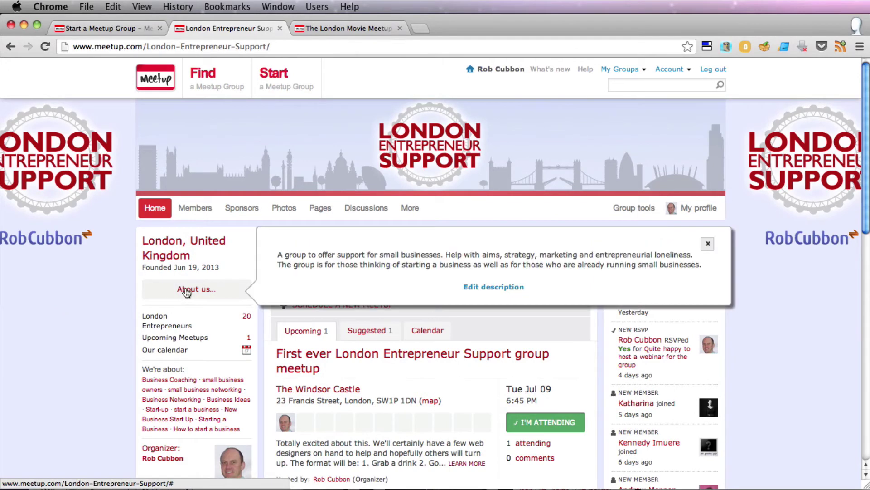
{"action": "left_click", "coordinate": [513, 291]}
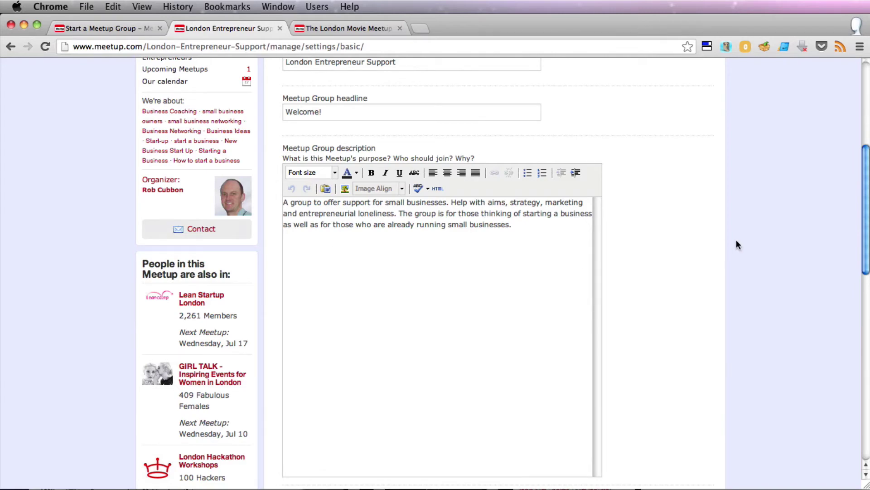
{"action": "scroll", "coordinate": [736, 242], "scroll_direction": "down", "scroll_amount": 10}
{"action": "scroll", "coordinate": [736, 244], "scroll_direction": "down", "scroll_amount": 4}
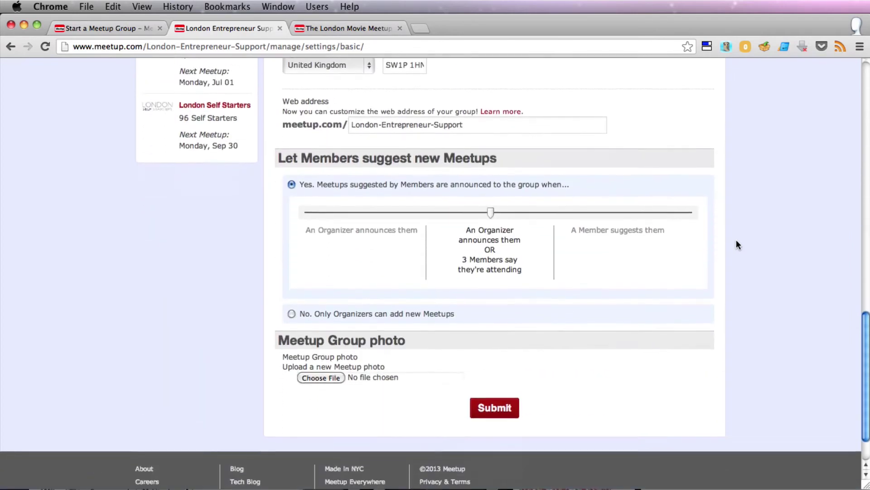
- Upload group-logo.jpg from the Desktop as the group photo and submit the settings
{"action": "left_click", "coordinate": [316, 341]}
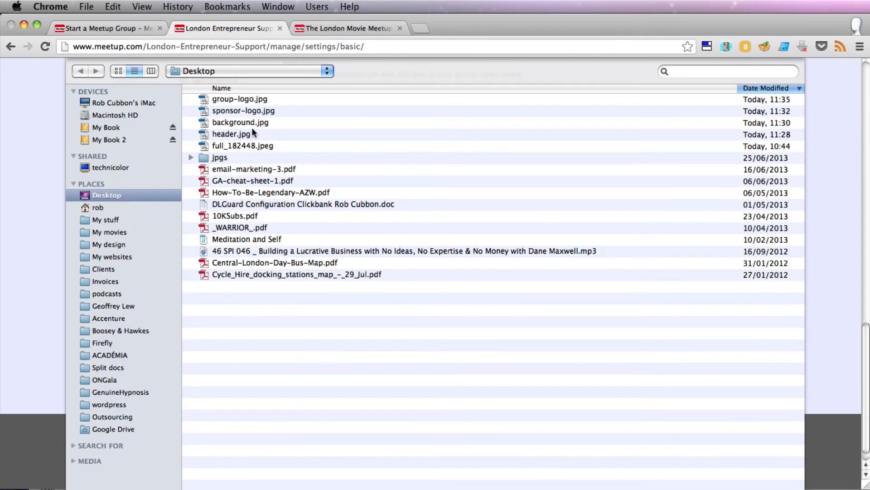
{"action": "left_click", "coordinate": [258, 99]}
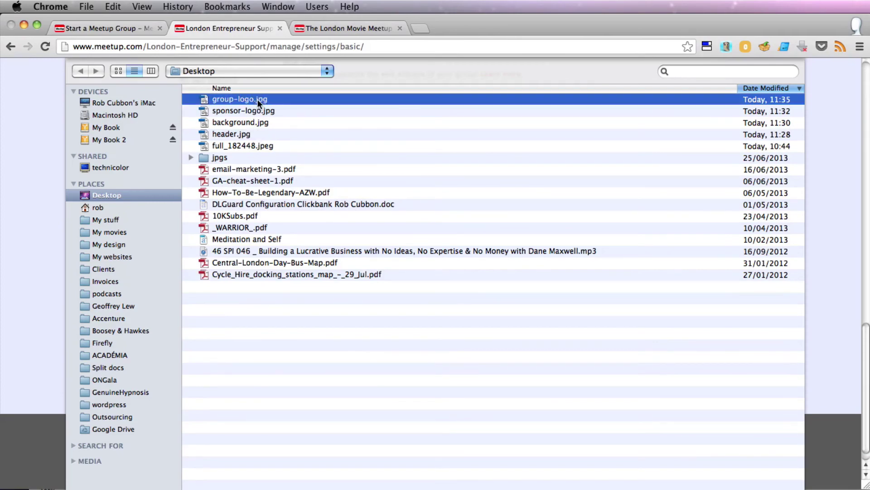
{"action": "double_click", "coordinate": [257, 99]}
{"action": "left_click", "coordinate": [496, 369]}
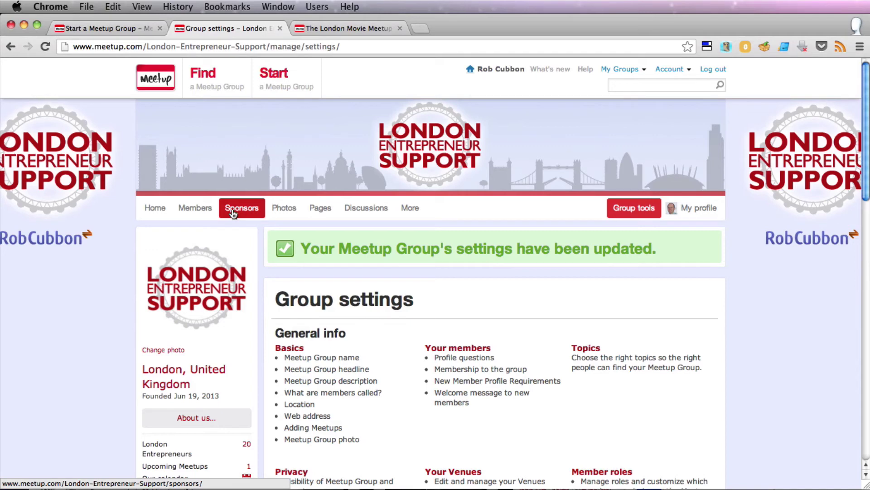
- Go to the group's Sponsors page and start adding a new sponsor
{"action": "left_click", "coordinate": [233, 209]}
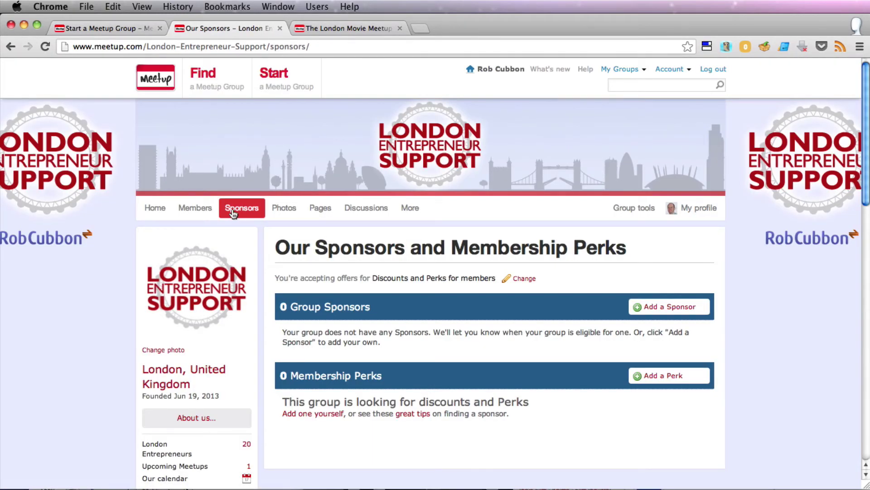
{"action": "left_click", "coordinate": [677, 307]}
- Attach sponsor-logo.jpg as the design company's logo, add the sponsor, and skip emailing members
{"action": "left_click", "coordinate": [313, 360]}
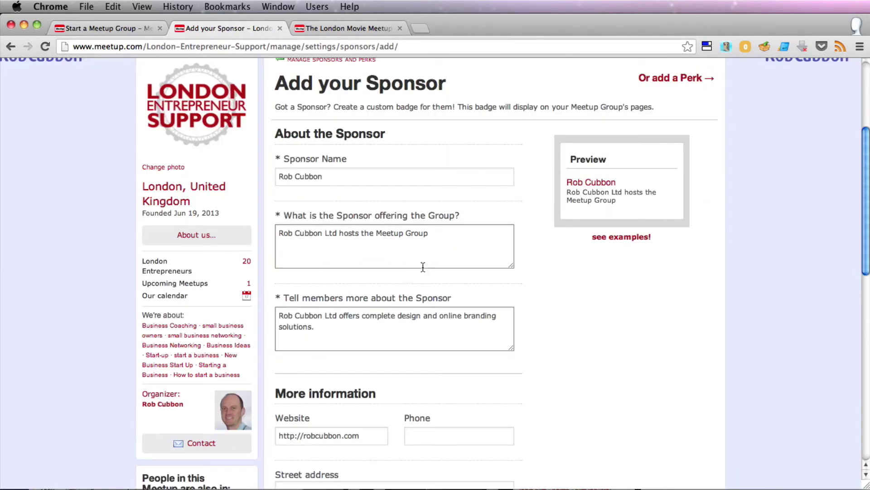
{"action": "scroll", "coordinate": [431, 410], "scroll_direction": "down", "scroll_amount": 10}
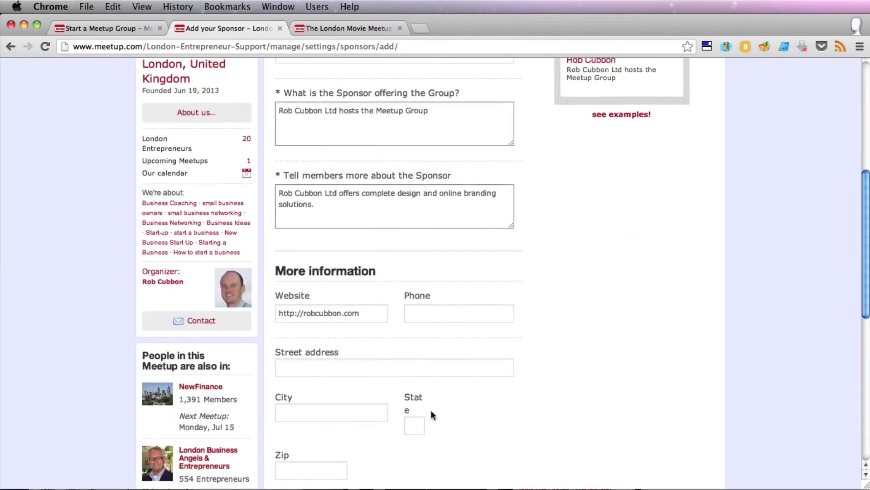
{"action": "scroll", "coordinate": [344, 227], "scroll_direction": "down", "scroll_amount": 7}
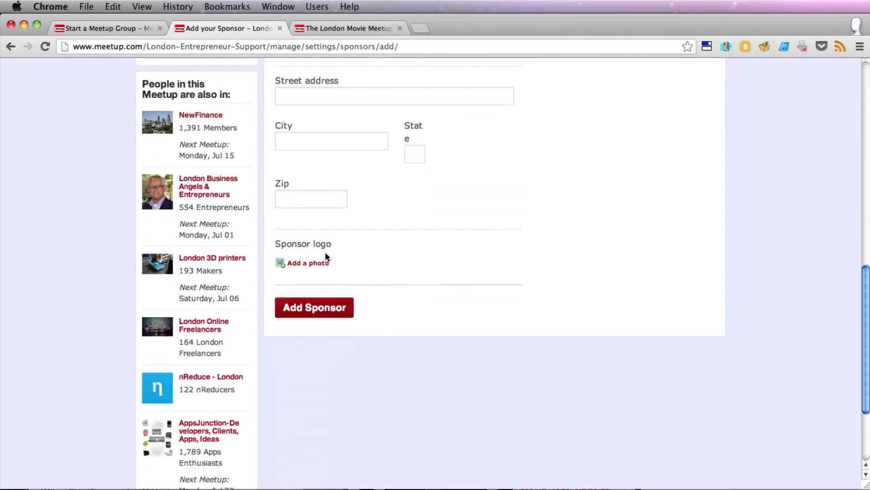
{"action": "left_click", "coordinate": [309, 263]}
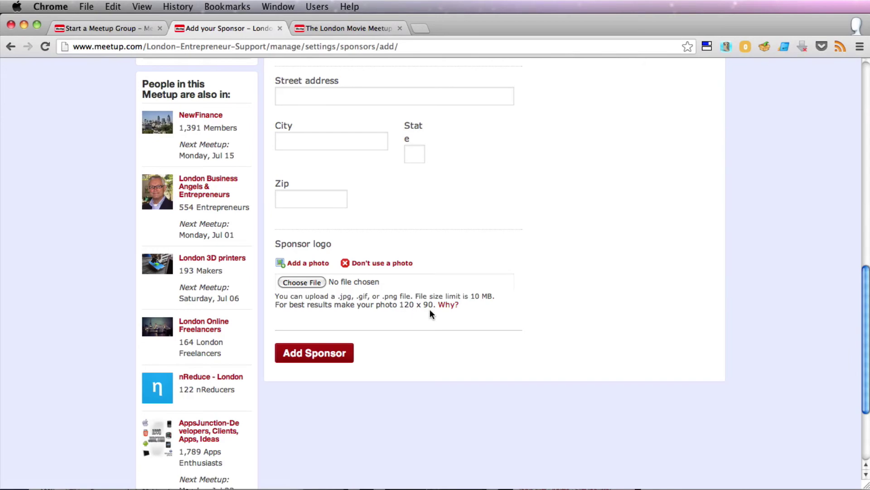
{"action": "left_click", "coordinate": [301, 282]}
{"action": "double_click", "coordinate": [238, 112]}
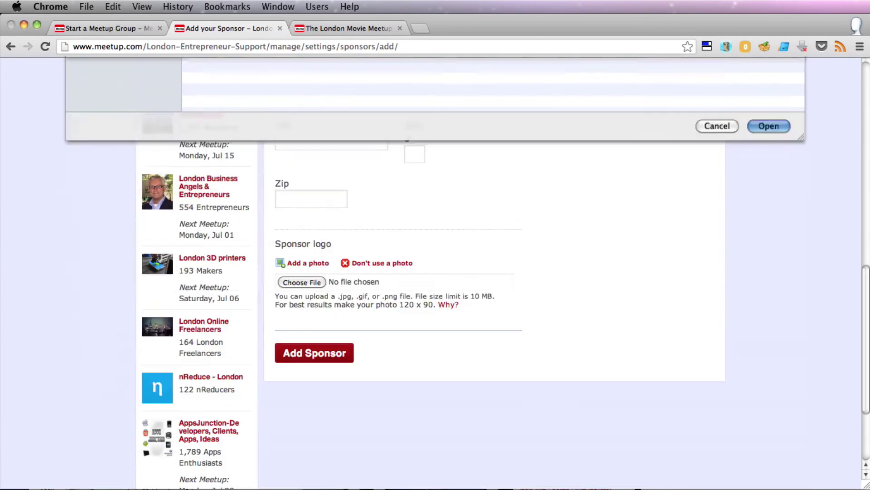
{"action": "left_click", "coordinate": [332, 360]}
{"action": "left_click", "coordinate": [472, 359]}
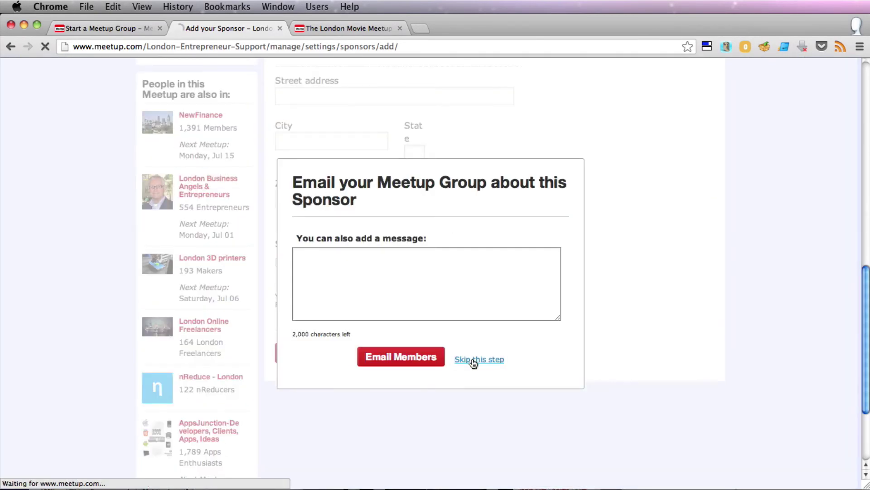